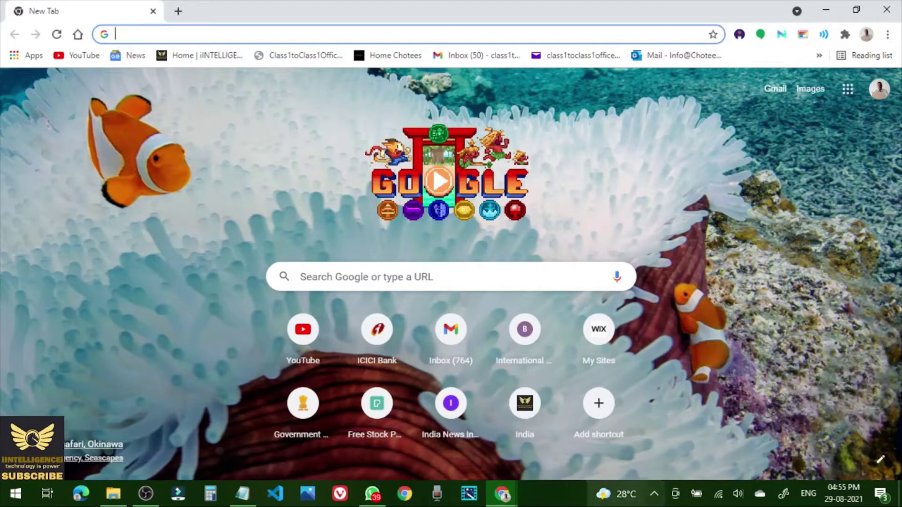
- Open YouTube from the new tab page and go to YouTube Studio through the account menu
{"action": "left_click", "coordinate": [301, 329]}
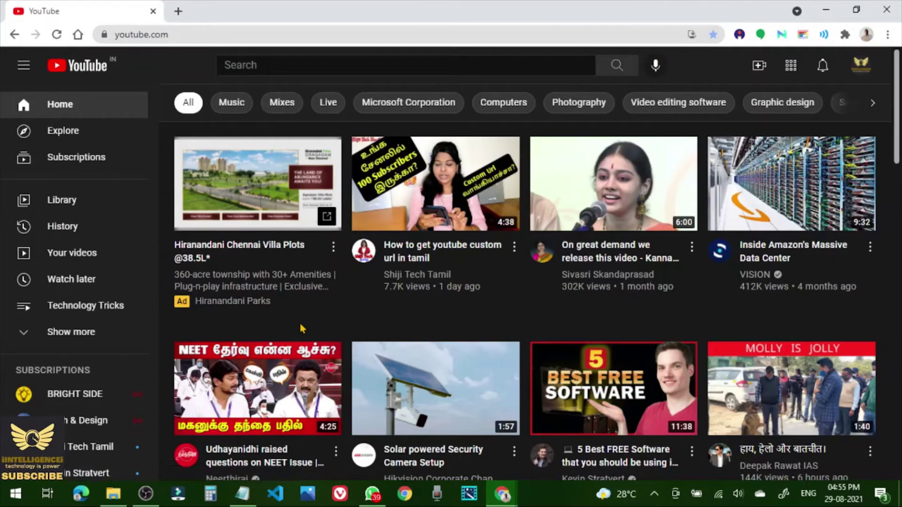
{"action": "left_click", "coordinate": [860, 67]}
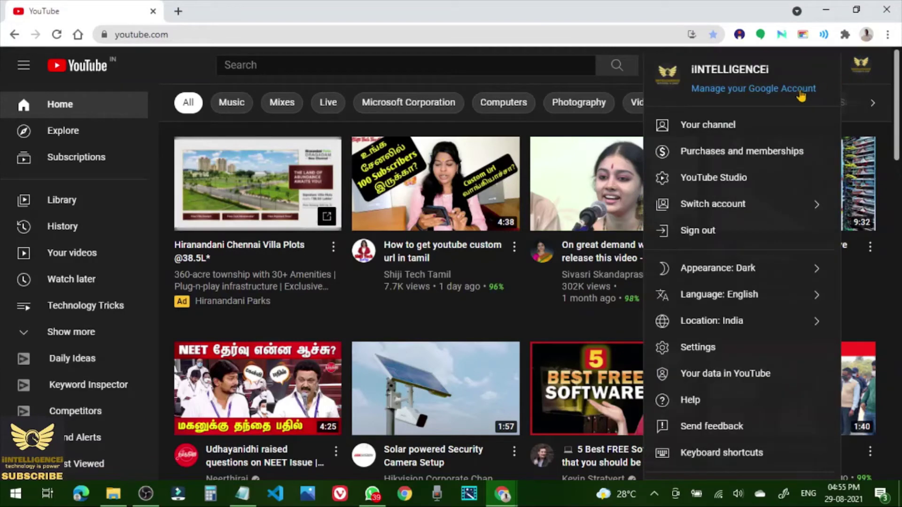
{"action": "left_click", "coordinate": [711, 183]}
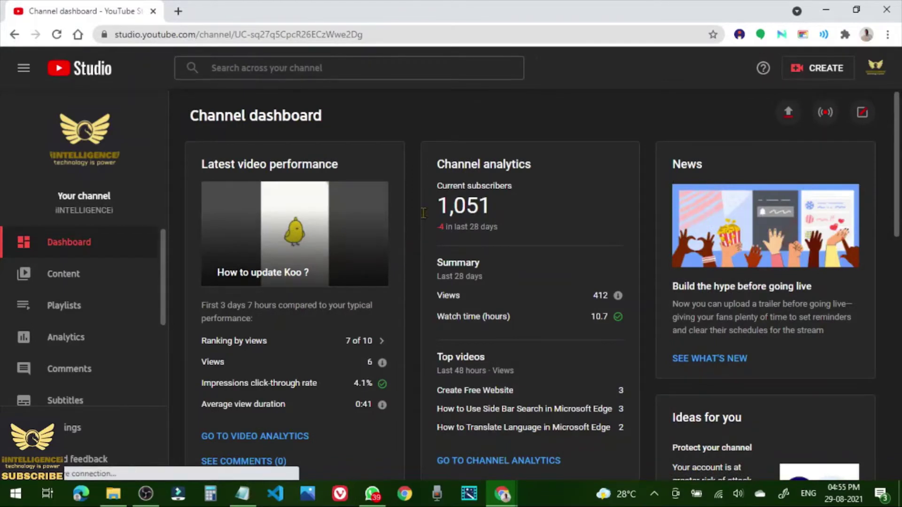
- Open the Channel monetization page and start turning on 2-Step Verification
{"action": "scroll", "coordinate": [495, 196], "scroll_direction": "down", "scroll_amount": 7}
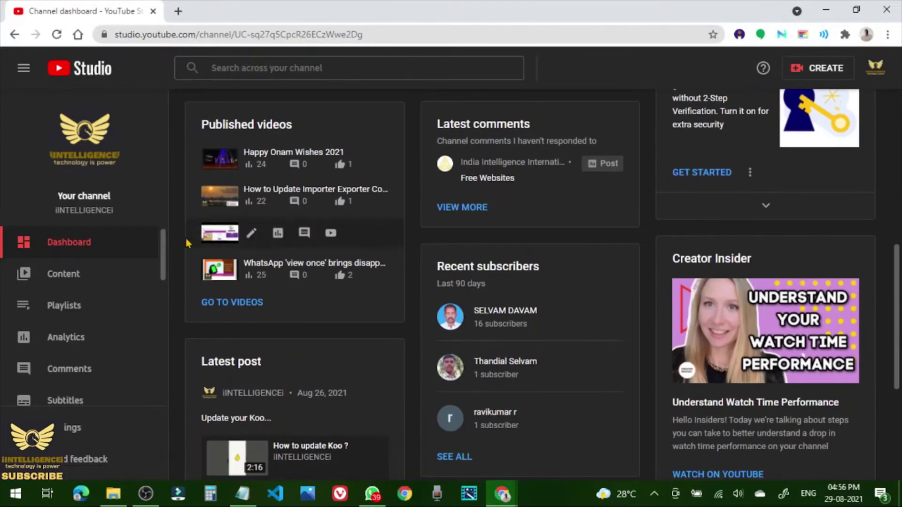
{"action": "scroll", "coordinate": [72, 264], "scroll_direction": "down", "scroll_amount": 5}
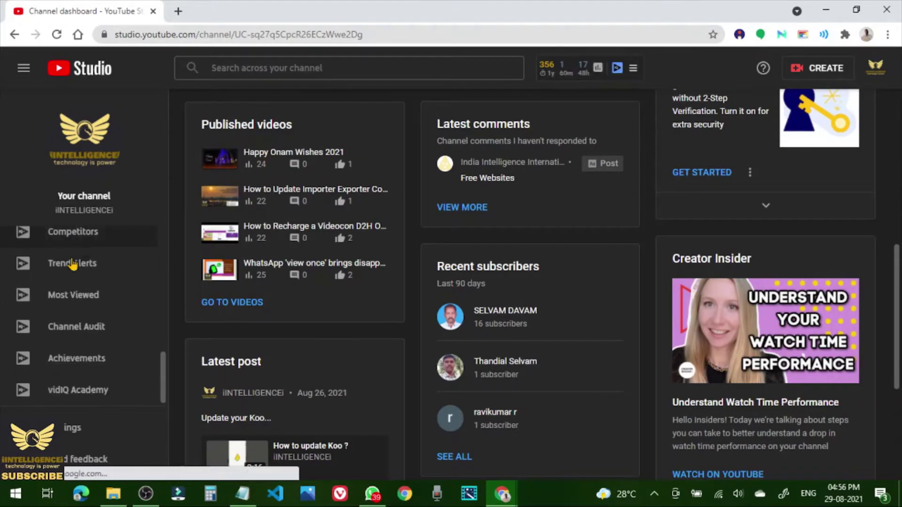
{"action": "scroll", "coordinate": [72, 264], "scroll_direction": "up", "scroll_amount": 4}
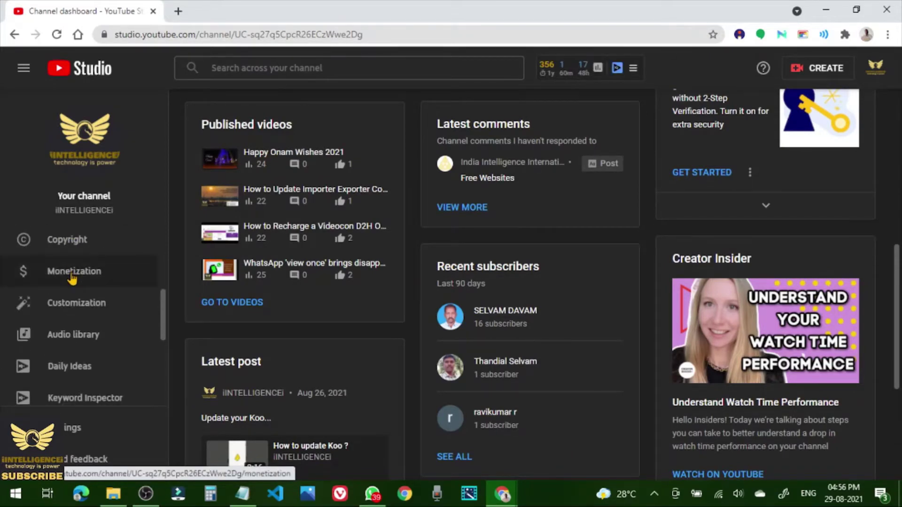
{"action": "left_click", "coordinate": [72, 275]}
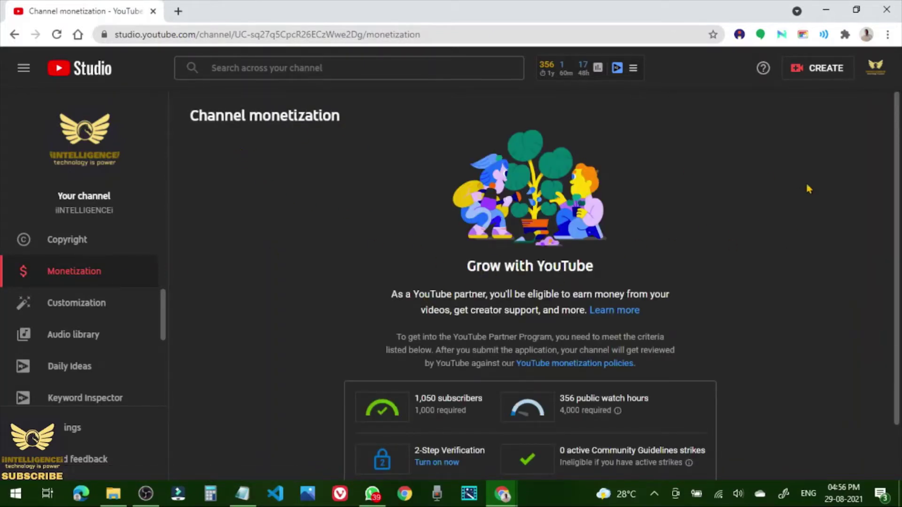
{"action": "scroll", "coordinate": [830, 214], "scroll_direction": "down", "scroll_amount": 2}
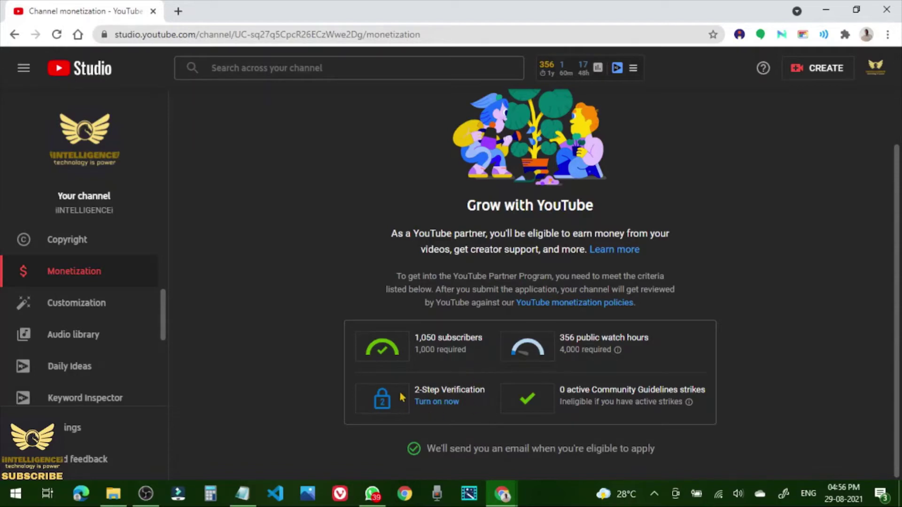
{"action": "left_click", "coordinate": [440, 405]}
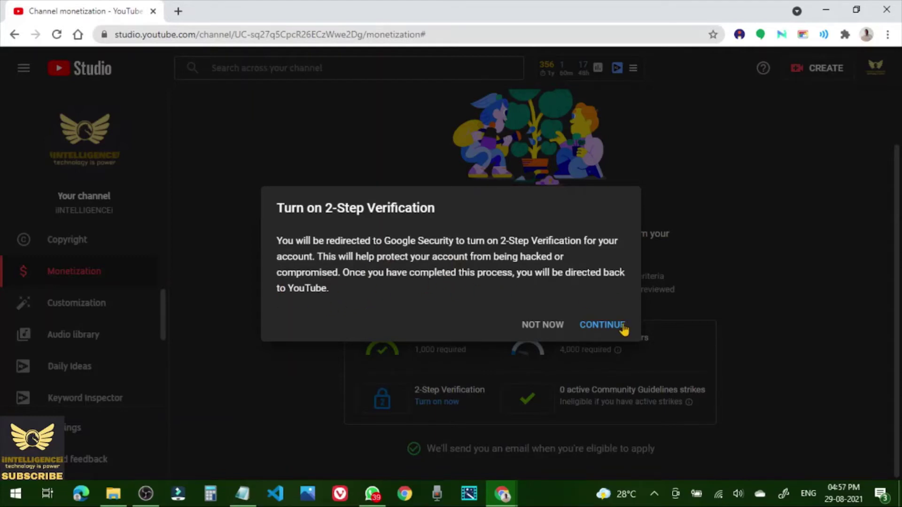
- Continue from the Turn on 2-Step Verification dialog to Google Security
{"action": "left_click", "coordinate": [604, 328]}
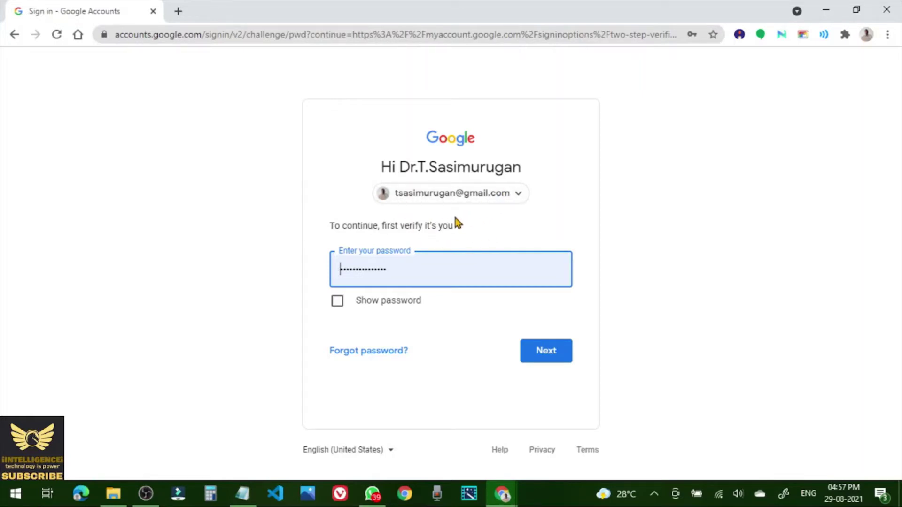
- Sign in to Google as the channel's account using the saved password
{"action": "left_click", "coordinate": [518, 196]}
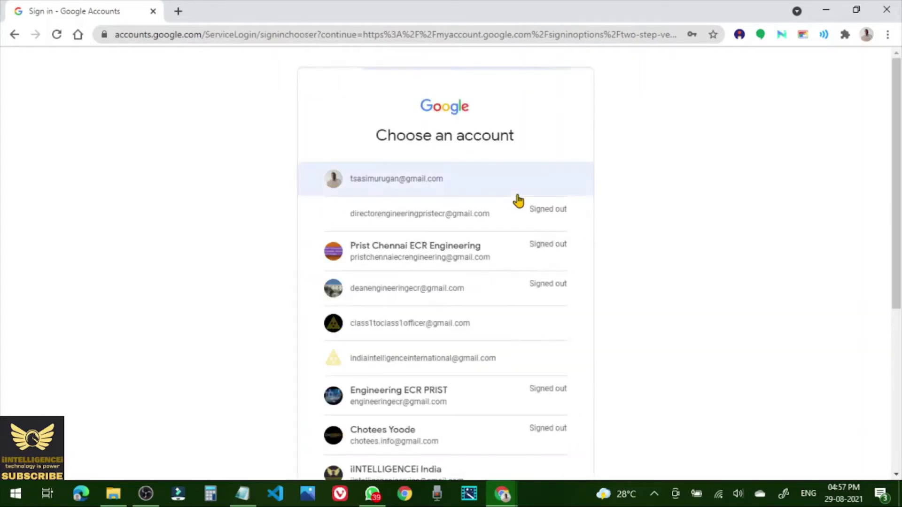
{"action": "scroll", "coordinate": [526, 337], "scroll_direction": "down", "scroll_amount": 6}
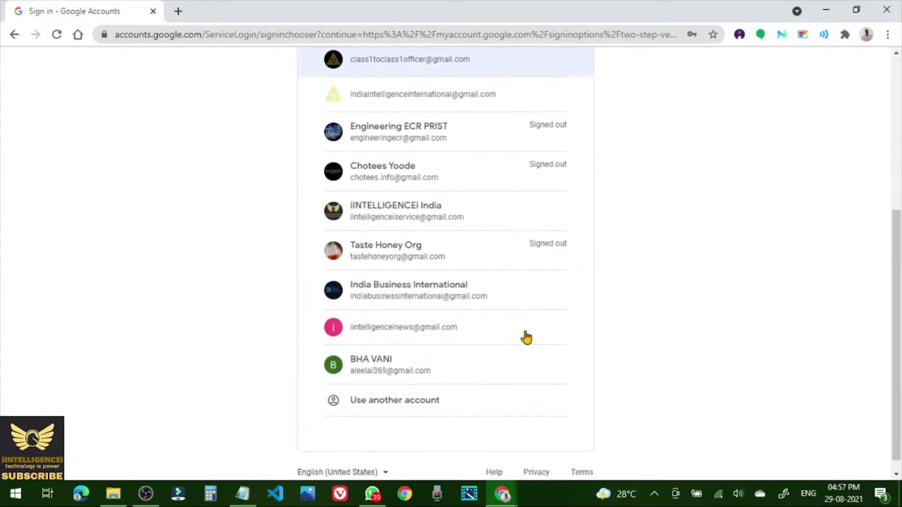
{"action": "left_click", "coordinate": [405, 222]}
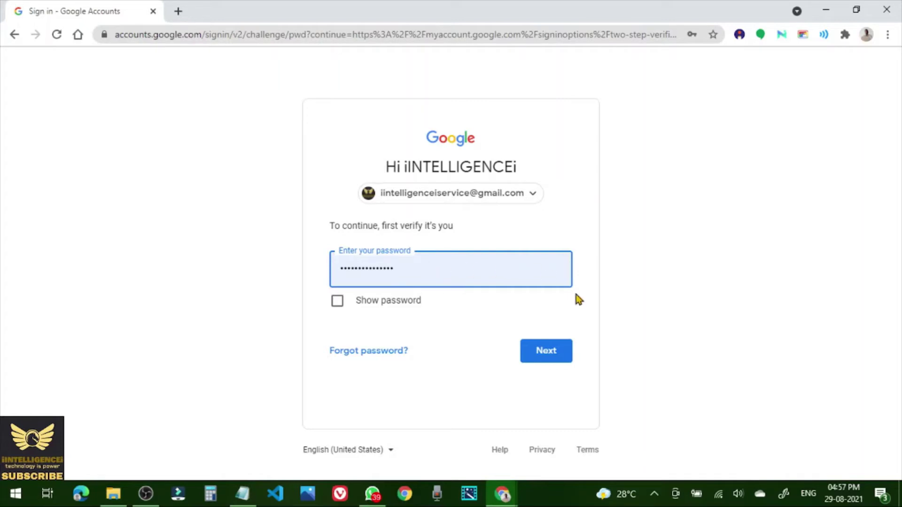
{"action": "left_click", "coordinate": [548, 362]}
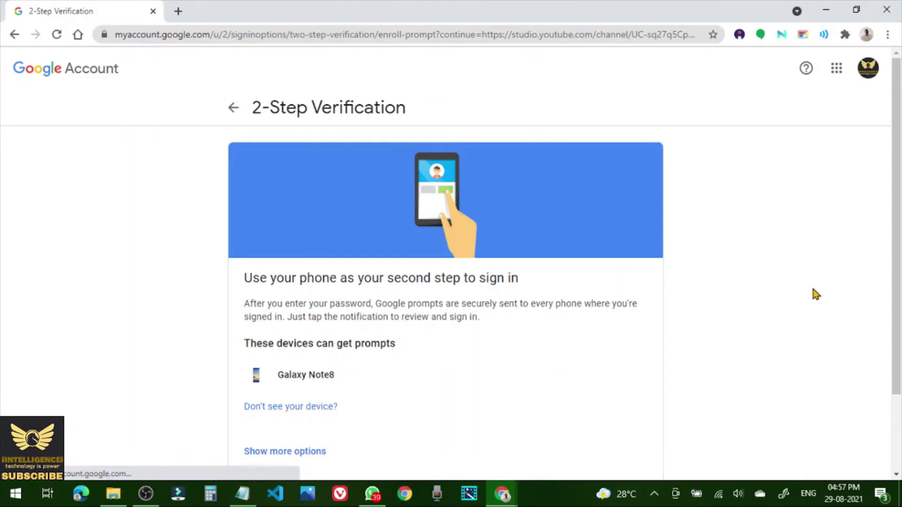
- Accept Google prompts on the Galaxy Note8 as the second verification step
{"action": "scroll", "coordinate": [812, 292], "scroll_direction": "down", "scroll_amount": 2}
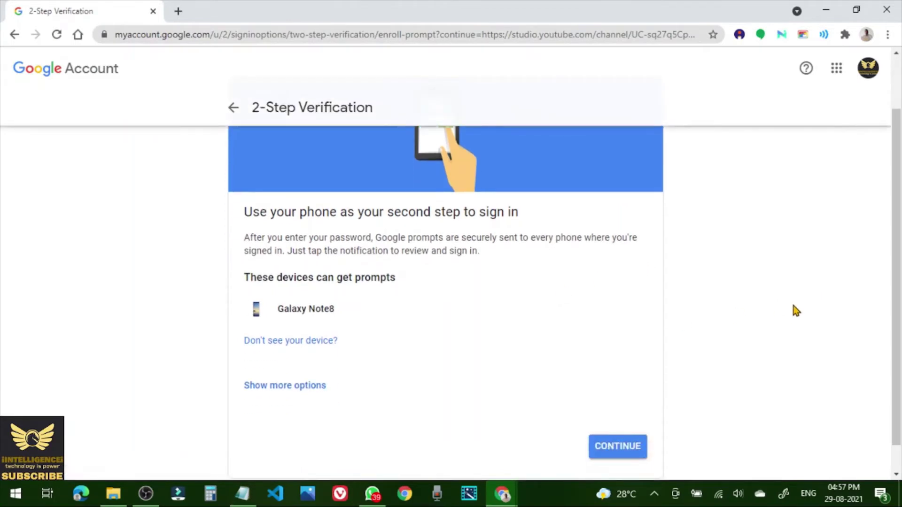
{"action": "scroll", "coordinate": [794, 310], "scroll_direction": "up", "scroll_amount": 2}
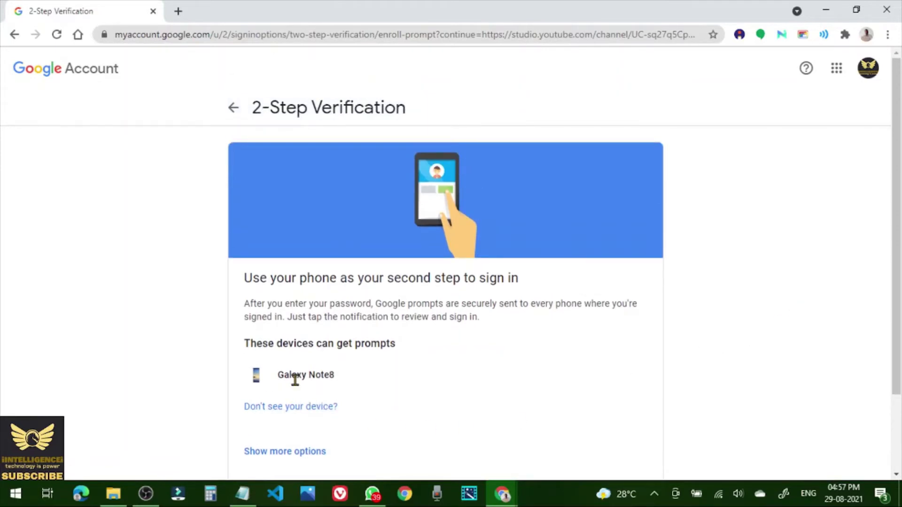
{"action": "scroll", "coordinate": [732, 340], "scroll_direction": "down", "scroll_amount": 3}
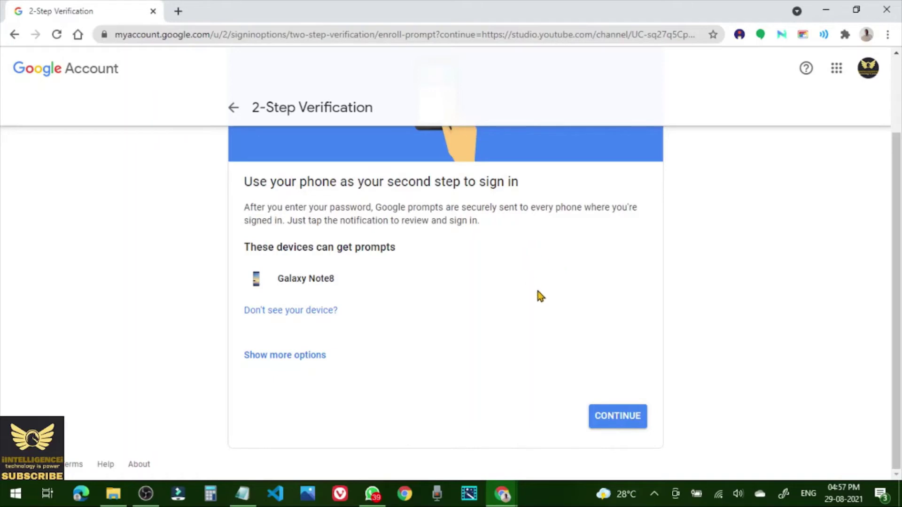
{"action": "scroll", "coordinate": [539, 295], "scroll_direction": "up", "scroll_amount": 3}
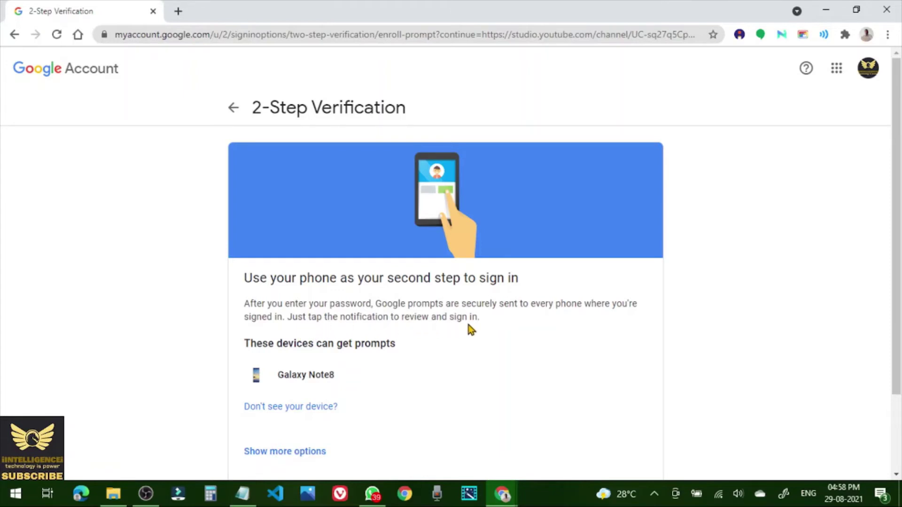
{"action": "scroll", "coordinate": [581, 358], "scroll_direction": "down", "scroll_amount": 2}
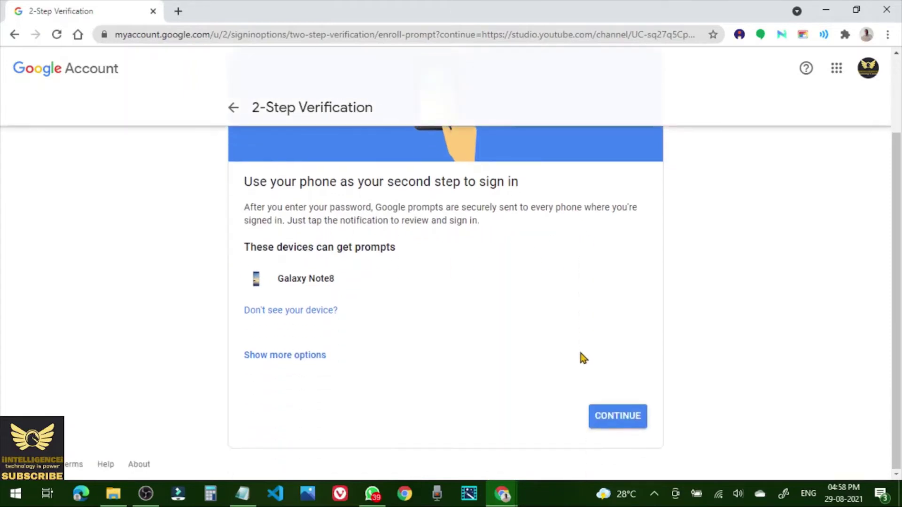
{"action": "left_click", "coordinate": [621, 425]}
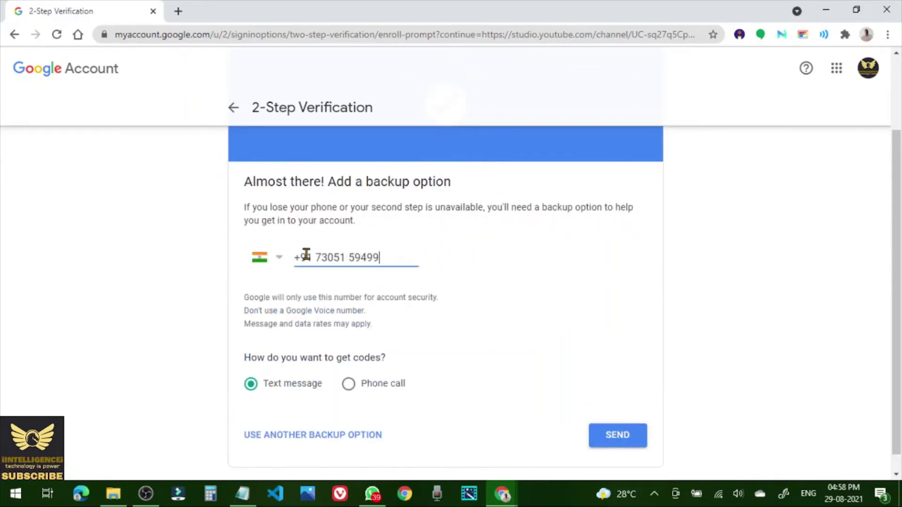
- Replace the backup phone with a new number and send a text-message verification code
{"action": "left_click_drag", "start_coordinate": [317, 259], "coordinate": [461, 264]}
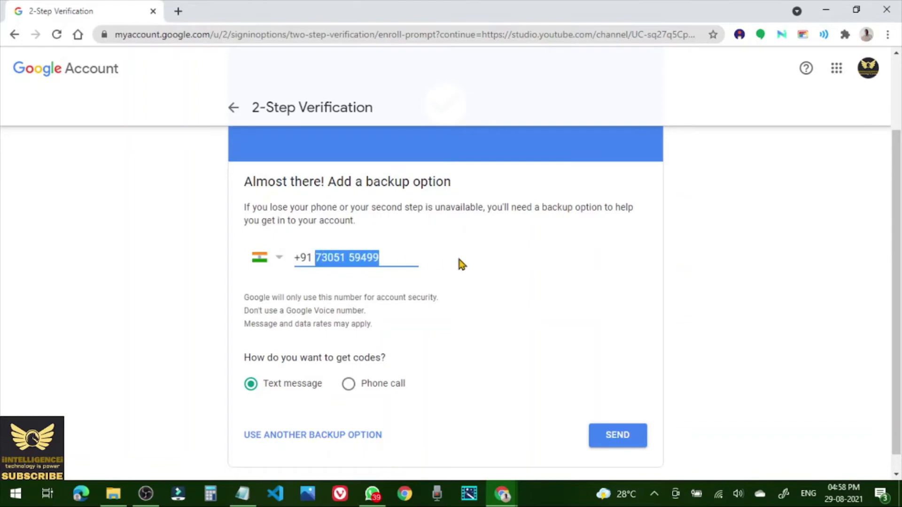
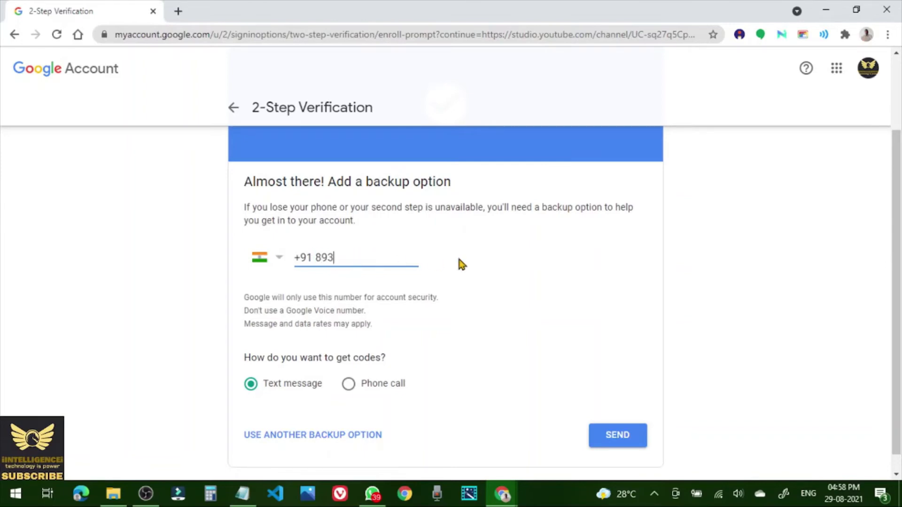
{"action": "left_click", "coordinate": [619, 437]}
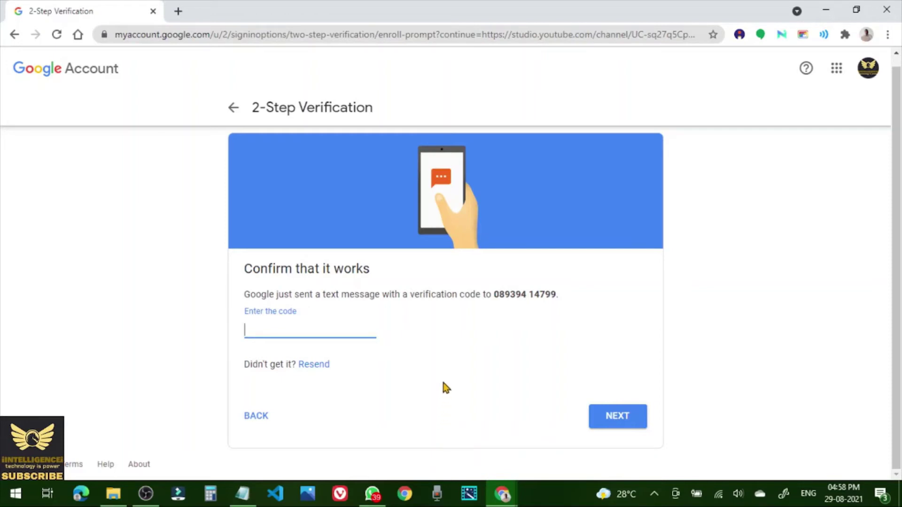
- Enter the texted six-digit verification code, correcting typos, and submit it
{"action": "key", "text": "Right"}
{"action": "key", "text": "Right"}
{"action": "key", "text": "Right"}
{"action": "left_click", "coordinate": [618, 423]}
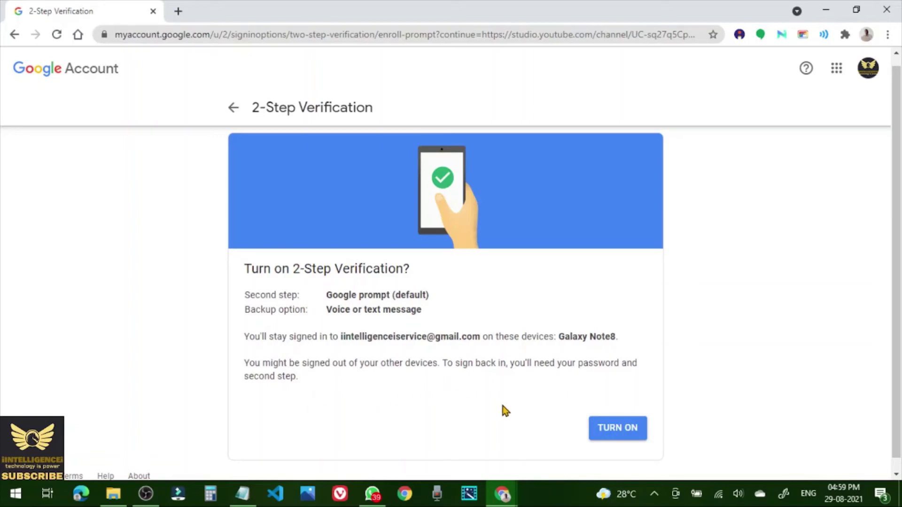
- Confirm turning on 2-Step Verification with Google prompt and voice/text backup
{"action": "left_click", "coordinate": [625, 432]}
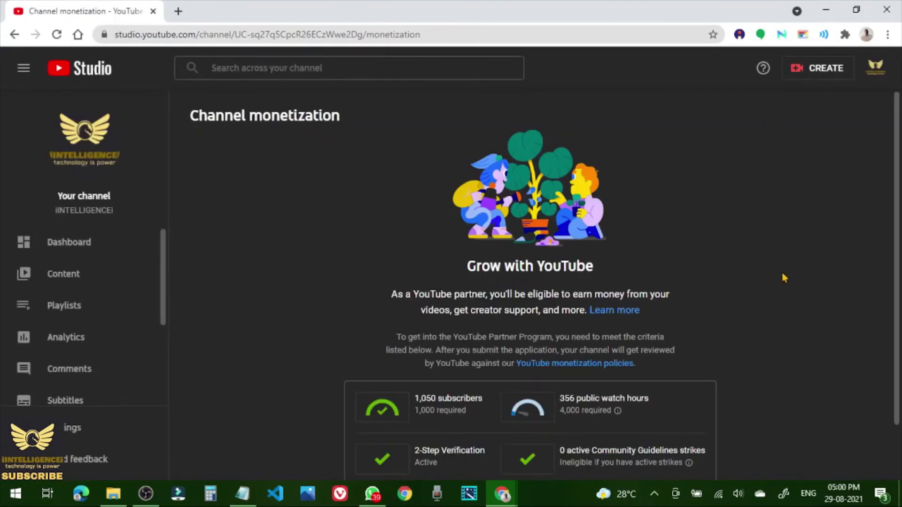
- Scroll the Channel monetization criteria to verify 2-Step Verification shows Active
{"action": "scroll", "coordinate": [784, 277], "scroll_direction": "down", "scroll_amount": 2}
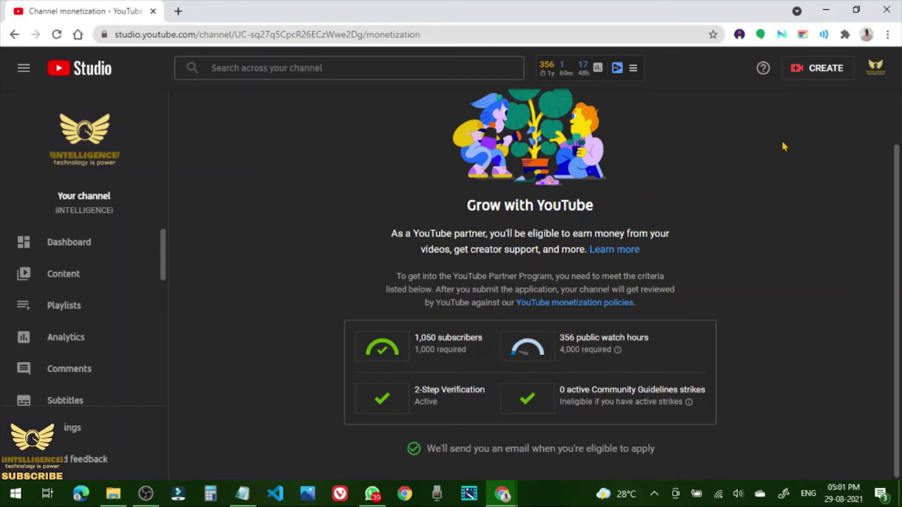
- Open and dismiss the account menu on the monetization page
{"action": "left_click", "coordinate": [873, 69]}
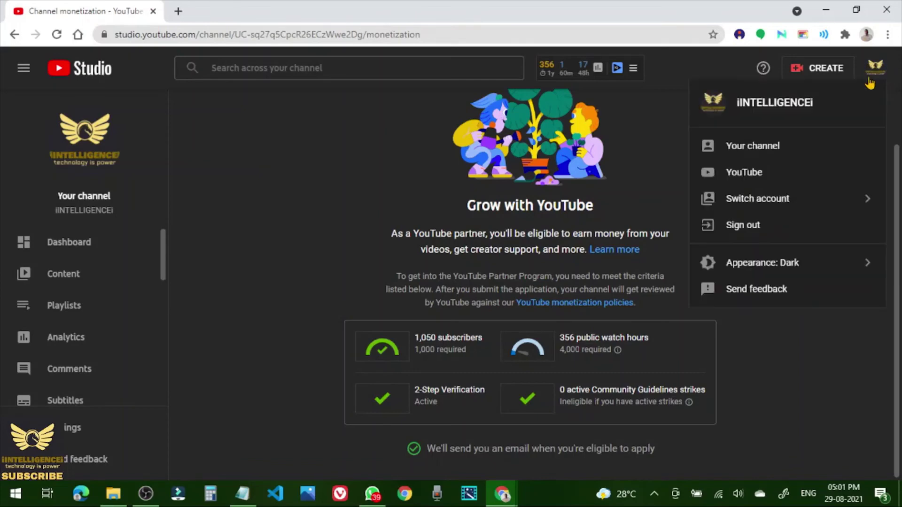
{"action": "left_click", "coordinate": [313, 181]}
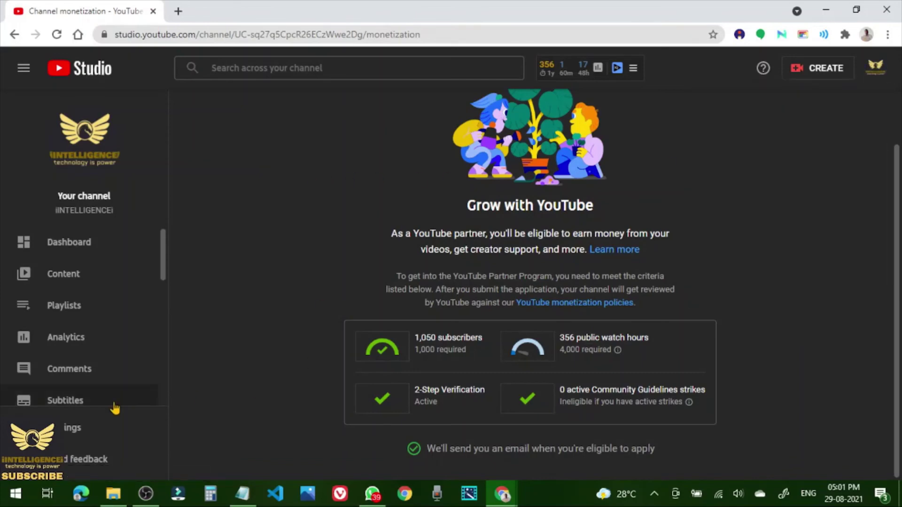
{"action": "scroll", "coordinate": [141, 353], "scroll_direction": "down", "scroll_amount": 4}
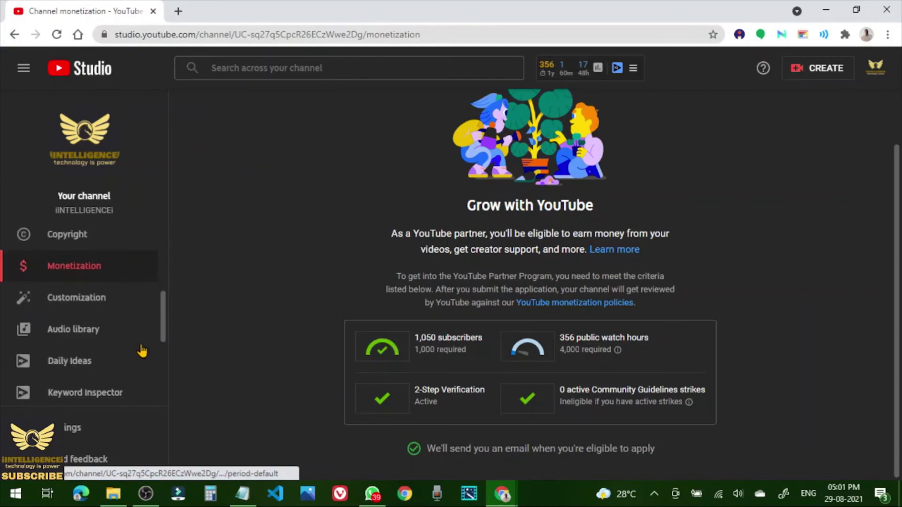
{"action": "scroll", "coordinate": [87, 272], "scroll_direction": "up", "scroll_amount": 4}
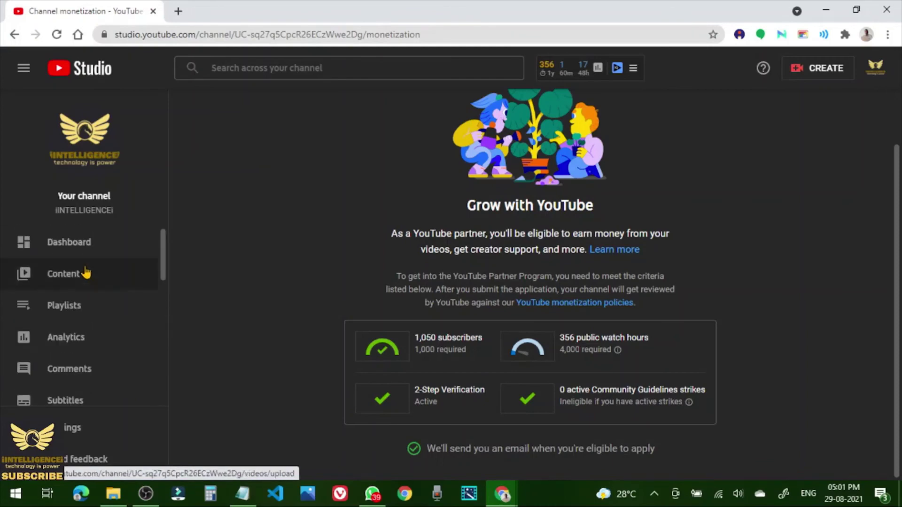
- Switch to the Channel dashboard, review it, and open the account menu
{"action": "left_click", "coordinate": [71, 249]}
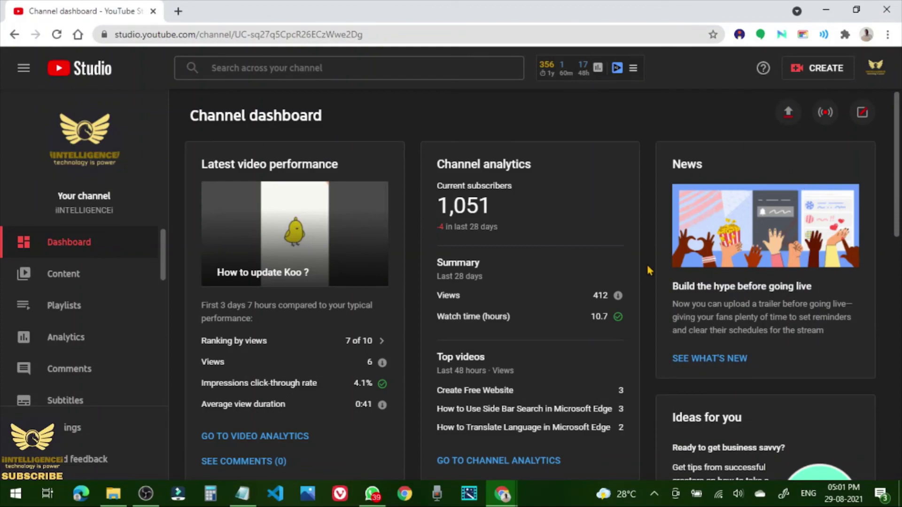
{"action": "scroll", "coordinate": [610, 258], "scroll_direction": "down", "scroll_amount": 10}
{"action": "scroll", "coordinate": [601, 254], "scroll_direction": "down", "scroll_amount": 3}
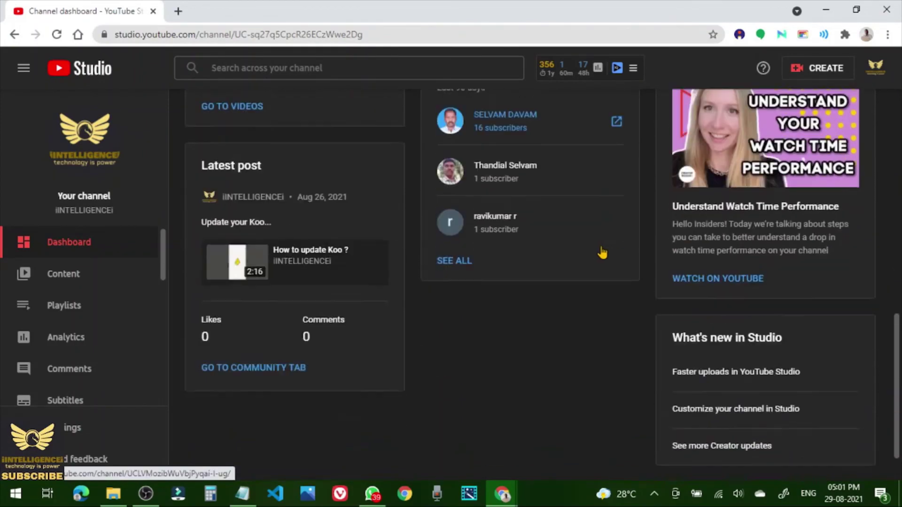
{"action": "scroll", "coordinate": [604, 253], "scroll_direction": "up", "scroll_amount": 10}
{"action": "scroll", "coordinate": [604, 253], "scroll_direction": "up", "scroll_amount": 3}
{"action": "scroll", "coordinate": [604, 252], "scroll_direction": "down", "scroll_amount": 10}
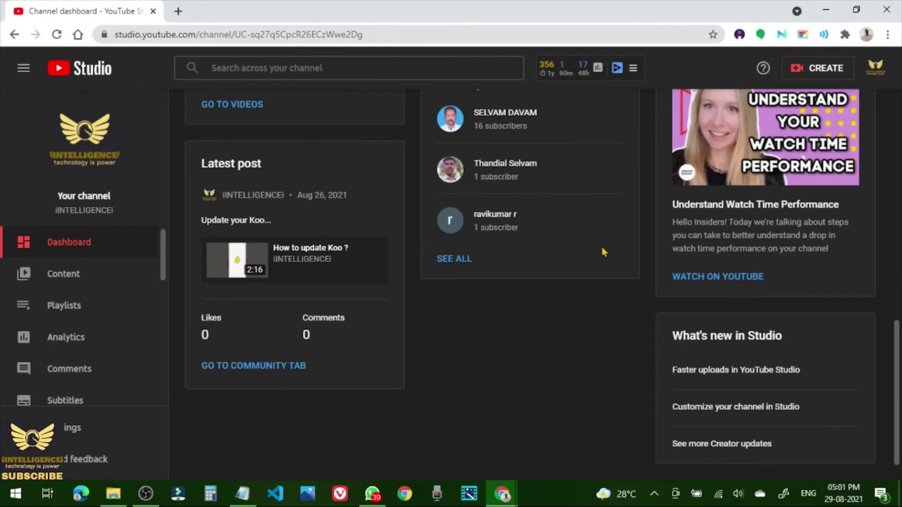
{"action": "left_click", "coordinate": [877, 69]}
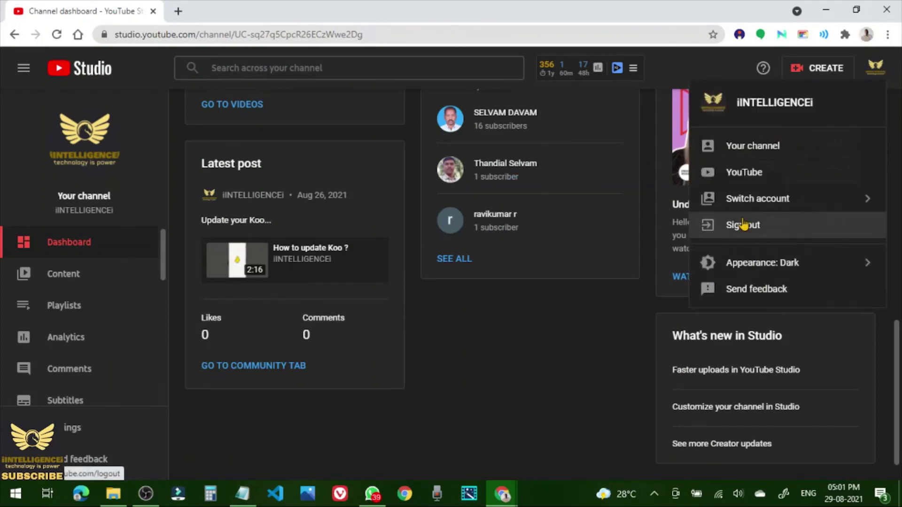
- View the public channel home page with 1.05K subscribers, then mute the system audio
{"action": "left_click", "coordinate": [760, 147]}
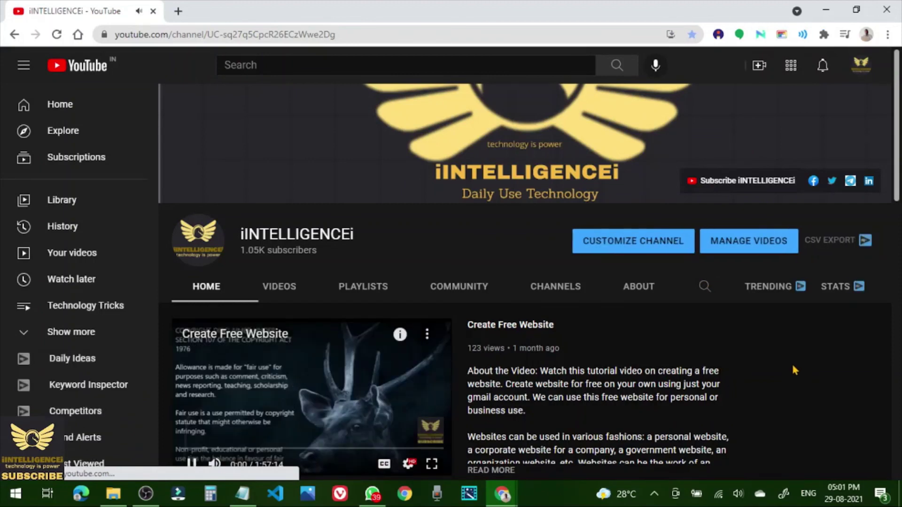
{"action": "scroll", "coordinate": [791, 362], "scroll_direction": "down", "scroll_amount": 1}
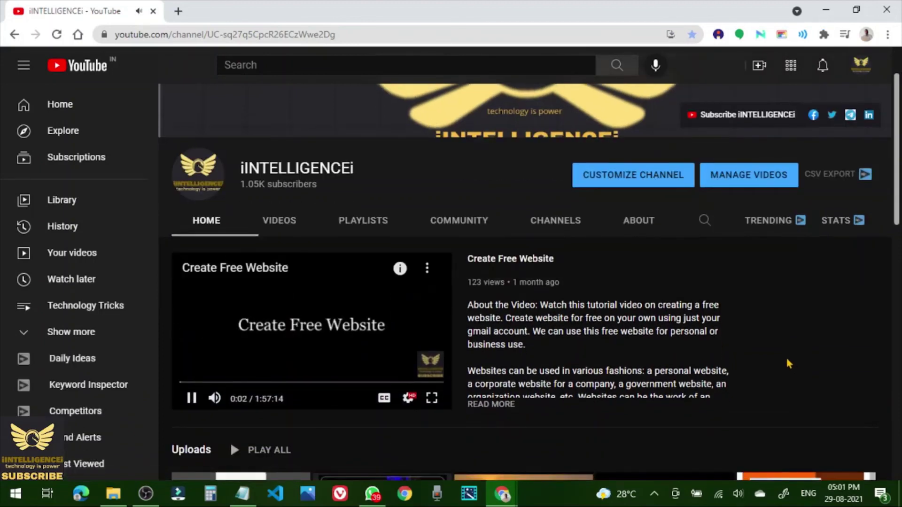
{"action": "scroll", "coordinate": [787, 361], "scroll_direction": "up", "scroll_amount": 1}
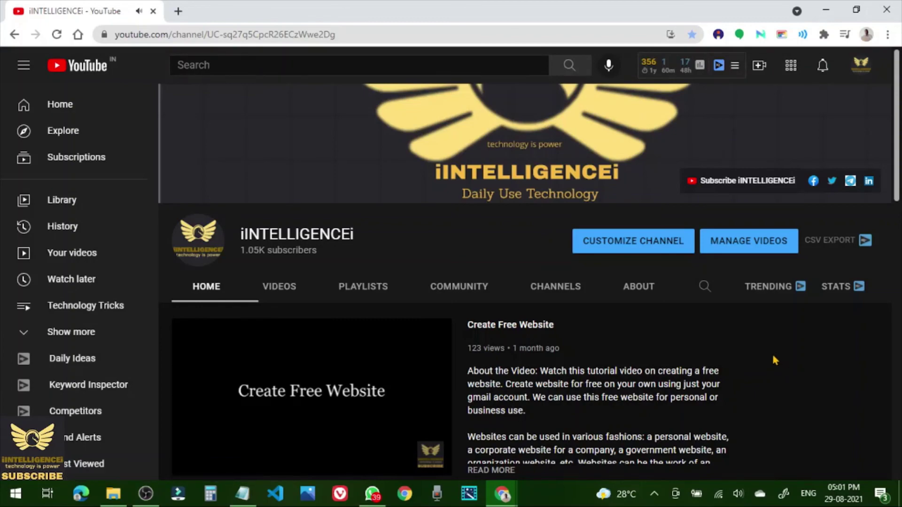
{"action": "scroll", "coordinate": [773, 357], "scroll_direction": "down", "scroll_amount": 10}
{"action": "scroll", "coordinate": [773, 361], "scroll_direction": "down", "scroll_amount": 3}
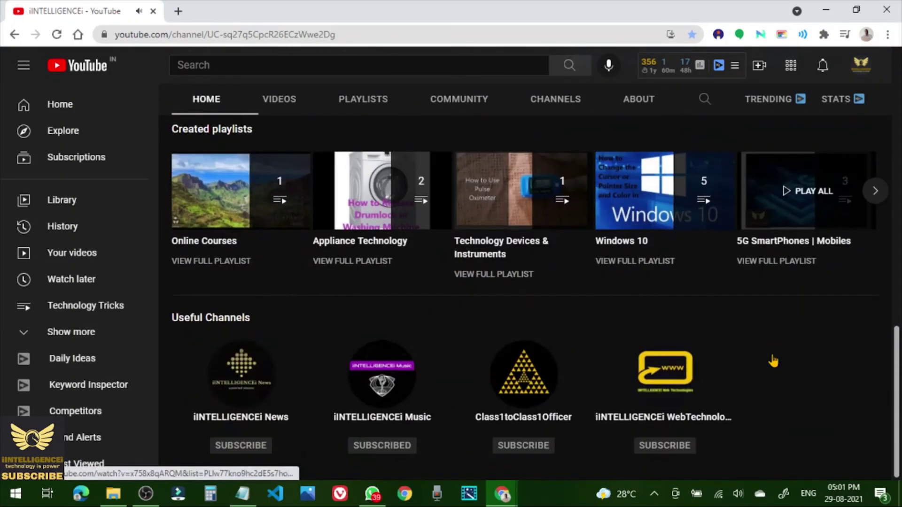
{"action": "scroll", "coordinate": [773, 361], "scroll_direction": "up", "scroll_amount": 15}
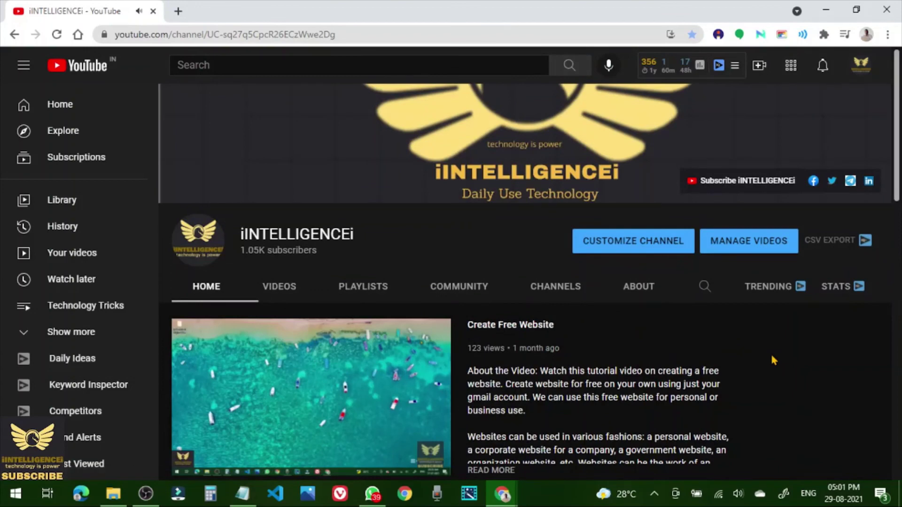
{"action": "key", "text": "XF86AudioMute"}
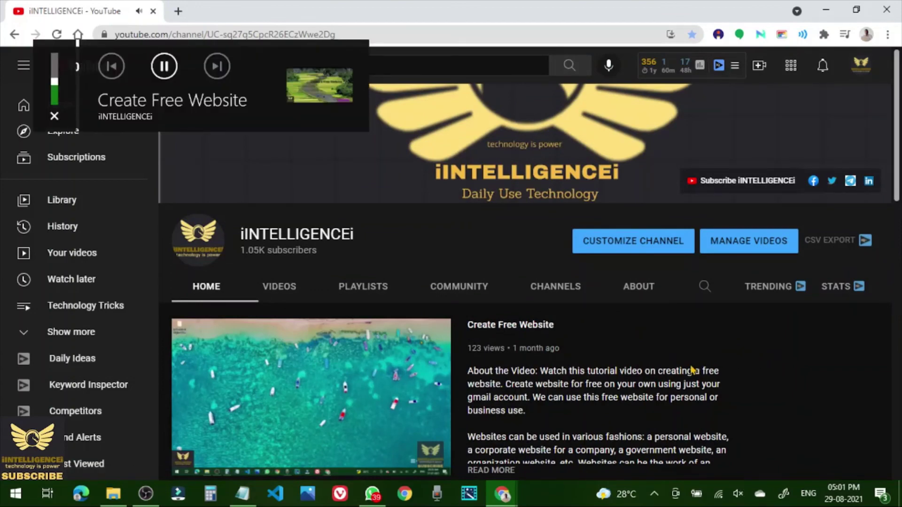